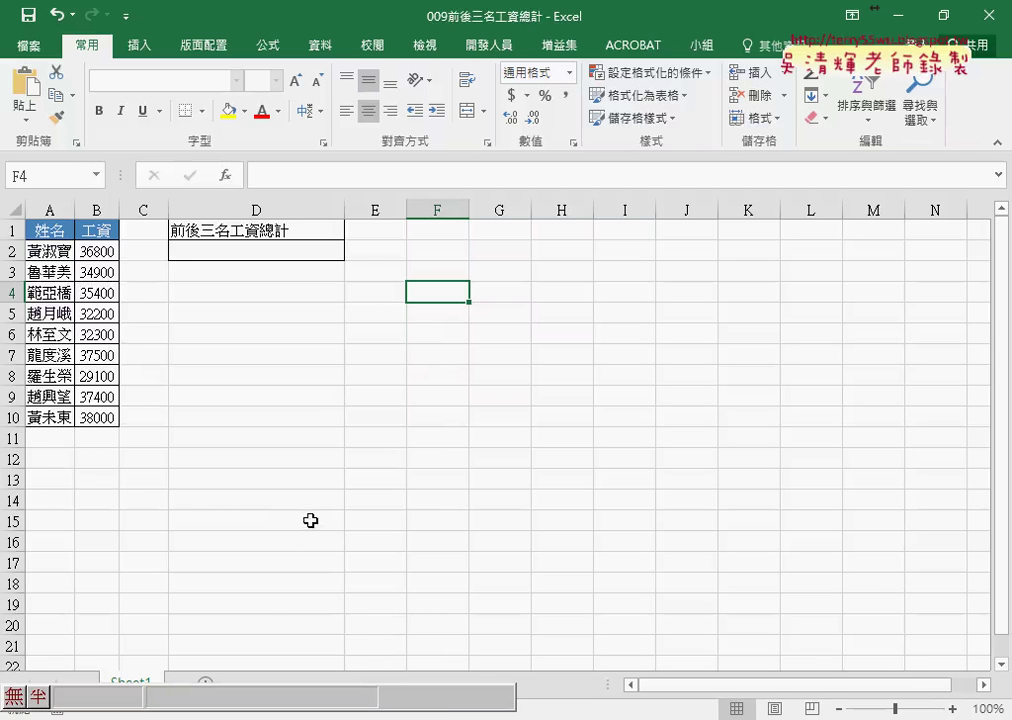
# - Select D2 and switch the keyboard input method from the Windows language popup
pyautogui.click(285, 253)
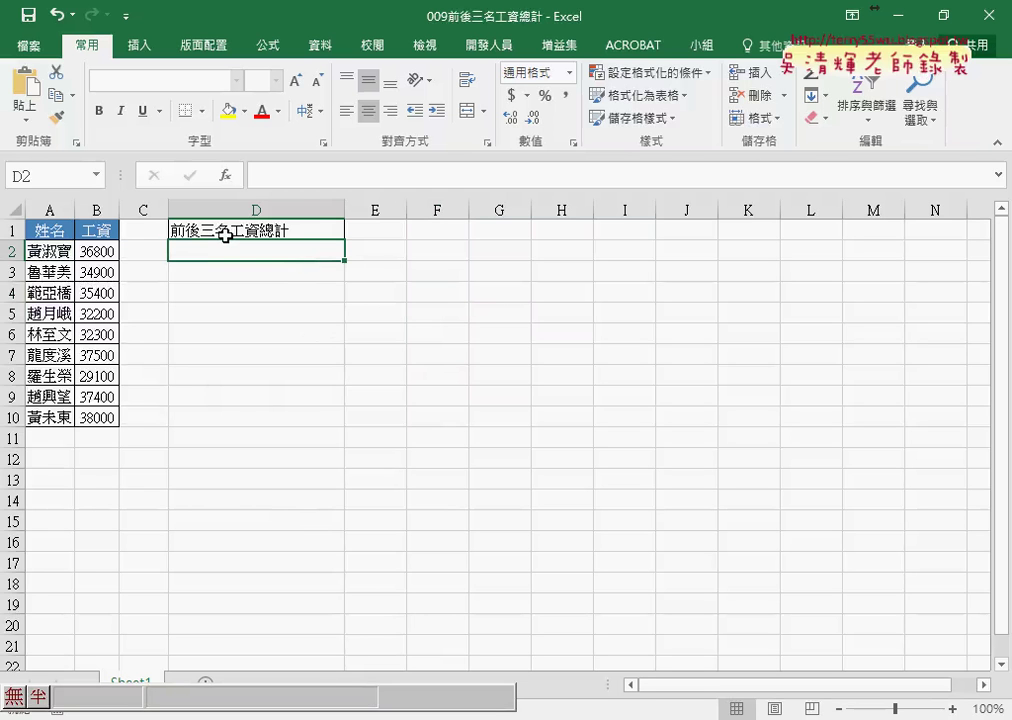
pyautogui.press('super+space')
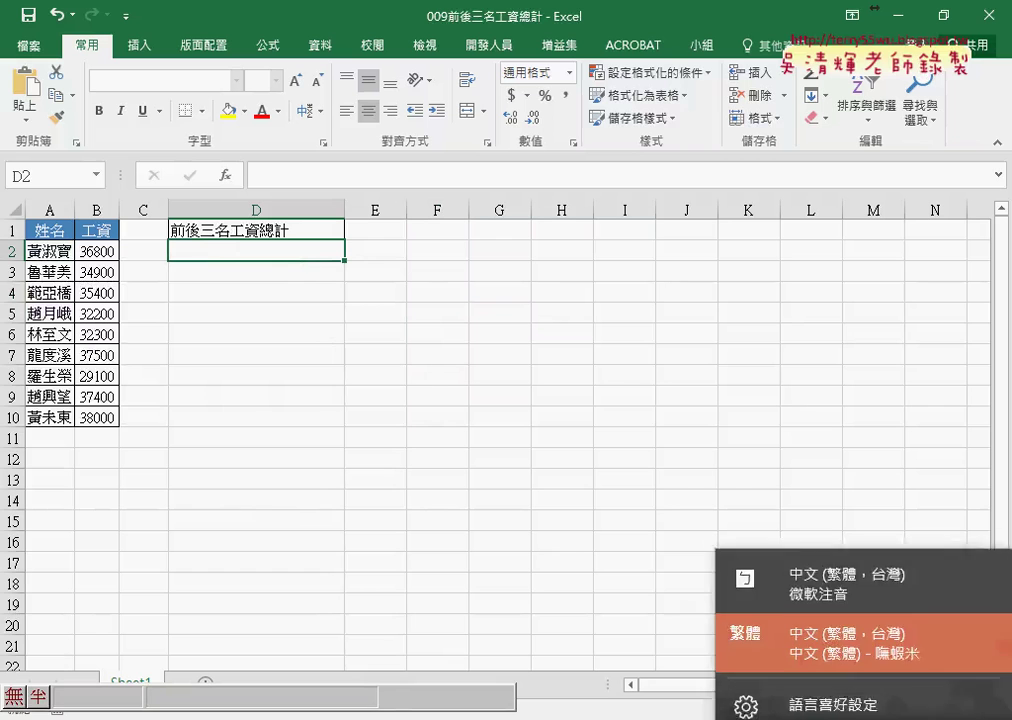
pyautogui.click(806, 630)
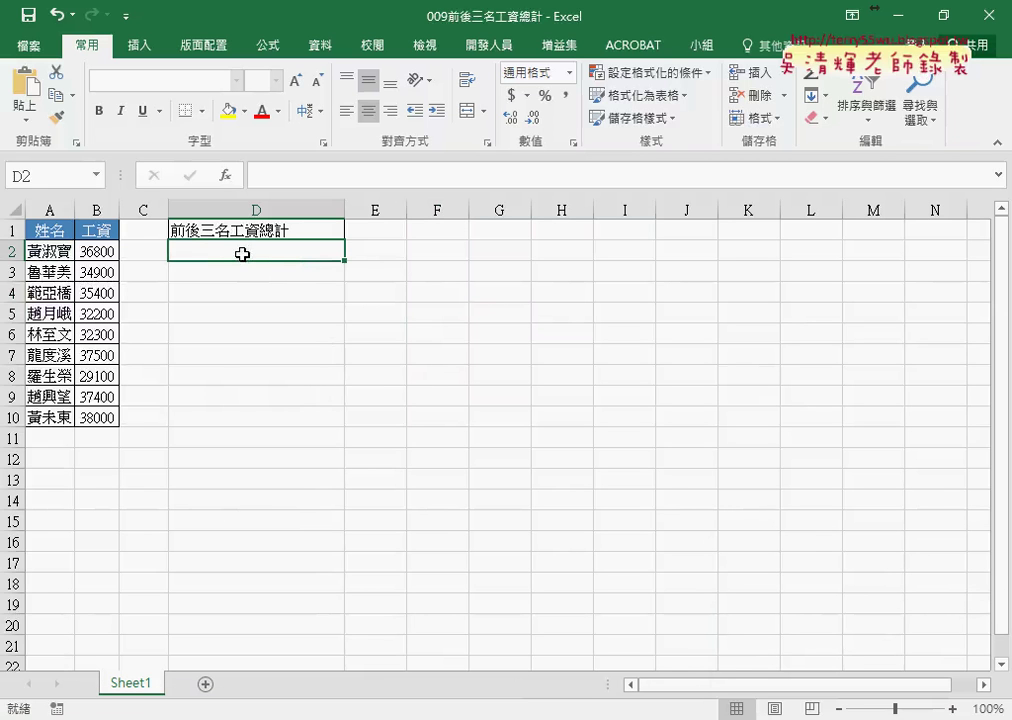
# - Insert the LARGE function into D2 from the 統計 (statistical) category
pyautogui.click(227, 179)
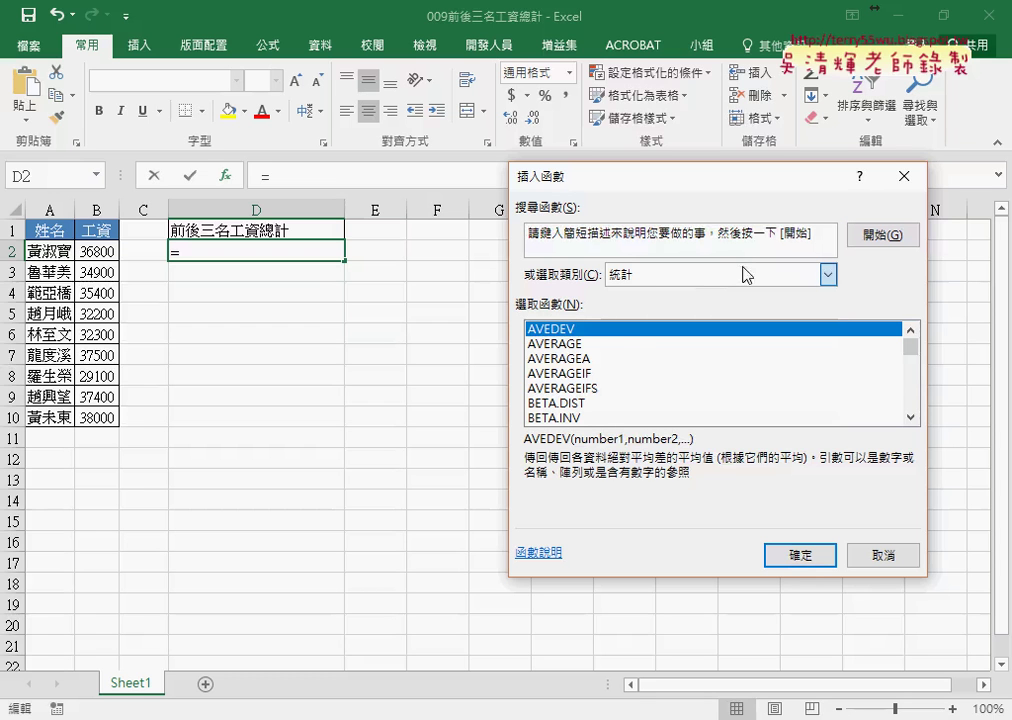
pyautogui.click(743, 274)
pyautogui.moveTo(912, 348); pyautogui.dragTo(915, 377)
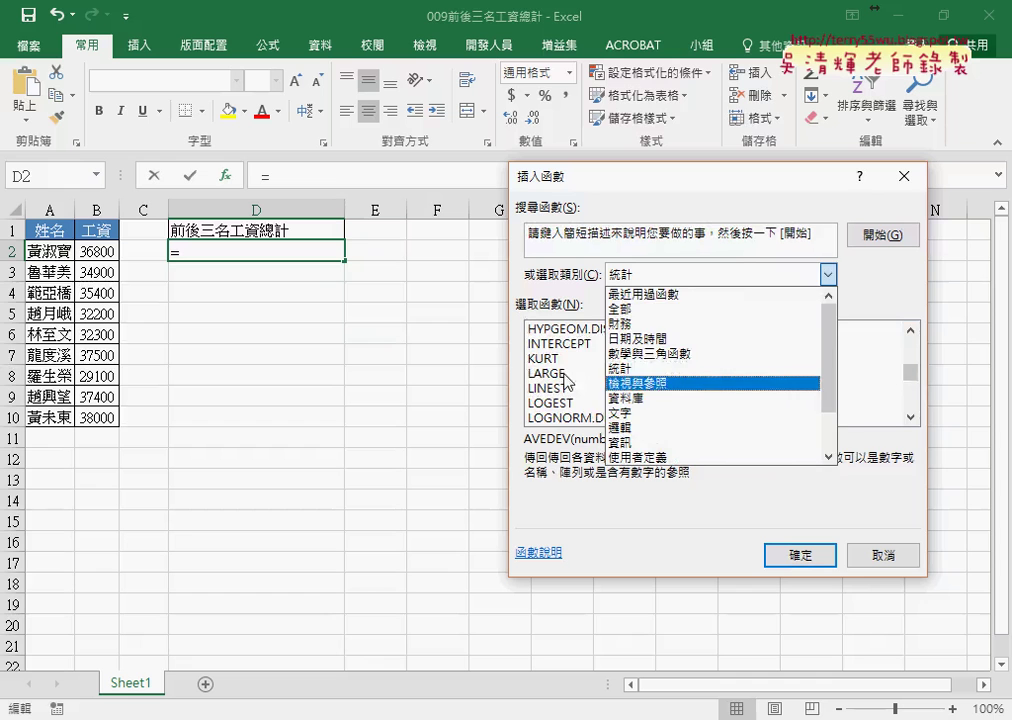
pyautogui.click(565, 376)
pyautogui.moveTo(911, 350); pyautogui.dragTo(913, 384)
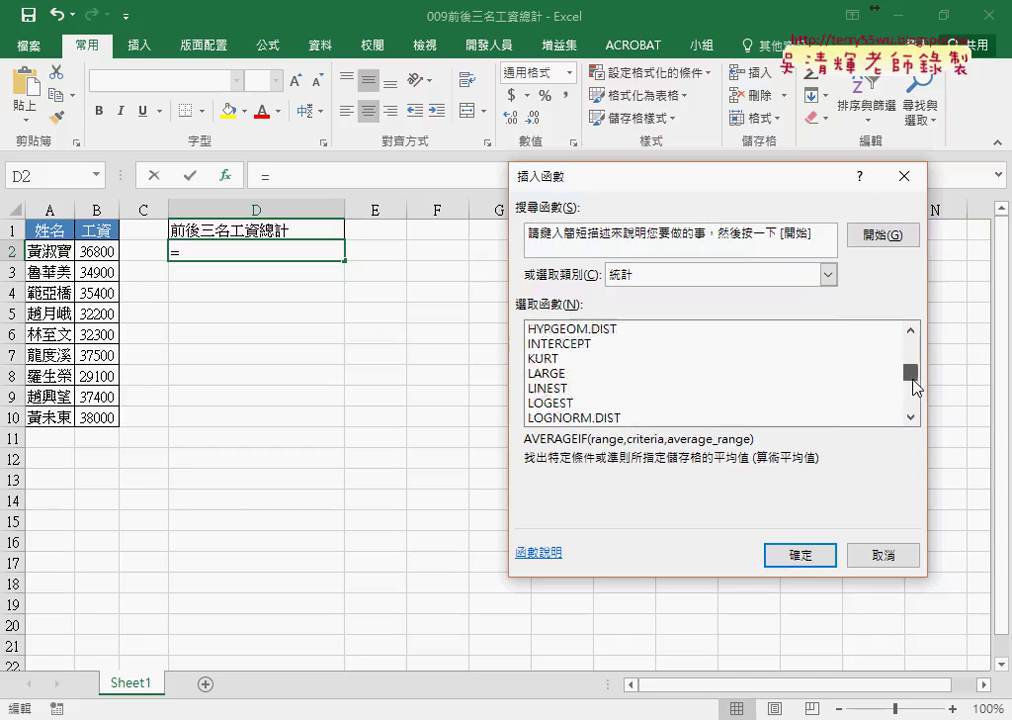
pyautogui.click(545, 330)
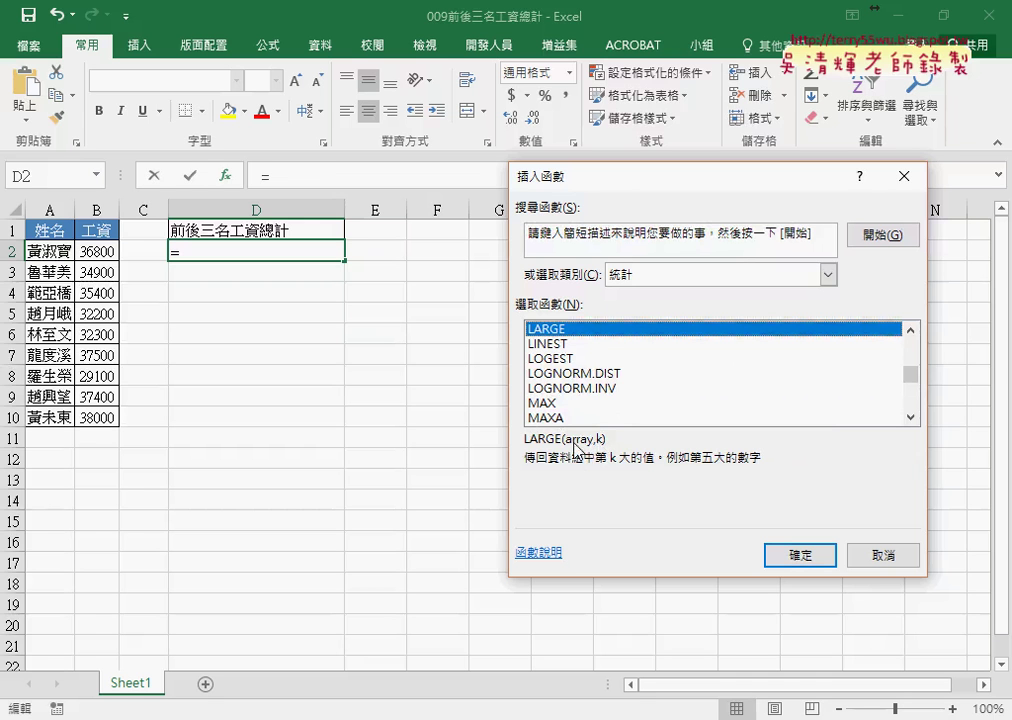
pyautogui.click(790, 554)
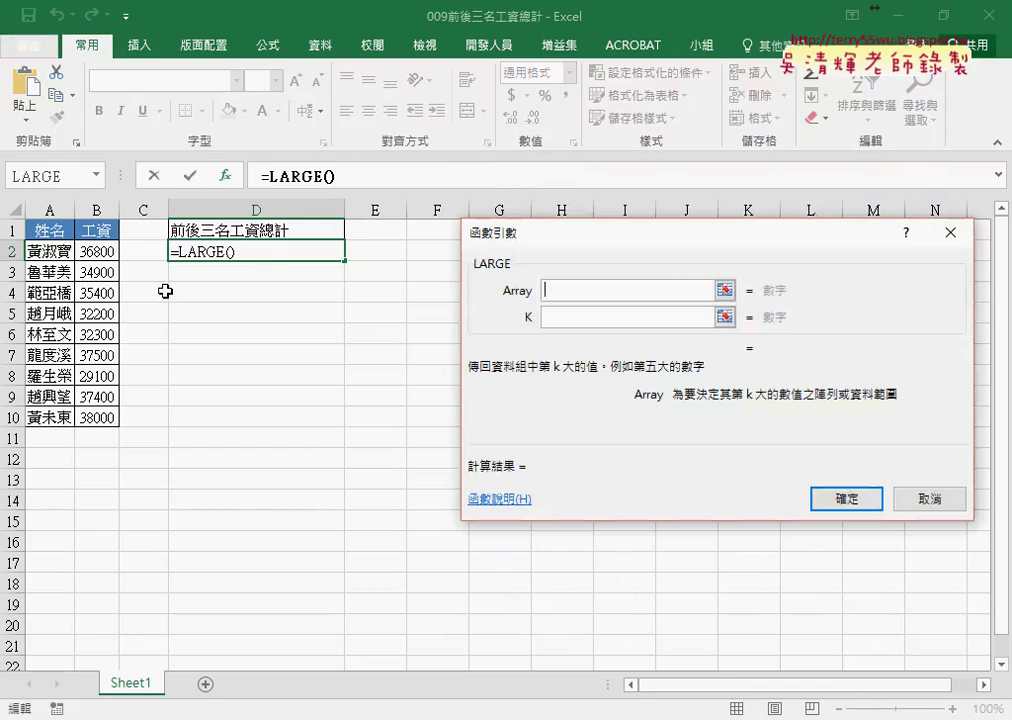
# - Set LARGE's array to B2:B10 and k to 3, then select LARGE(B2:B10,3) in the formula bar
pyautogui.moveTo(104, 252); pyautogui.dragTo(101, 416)
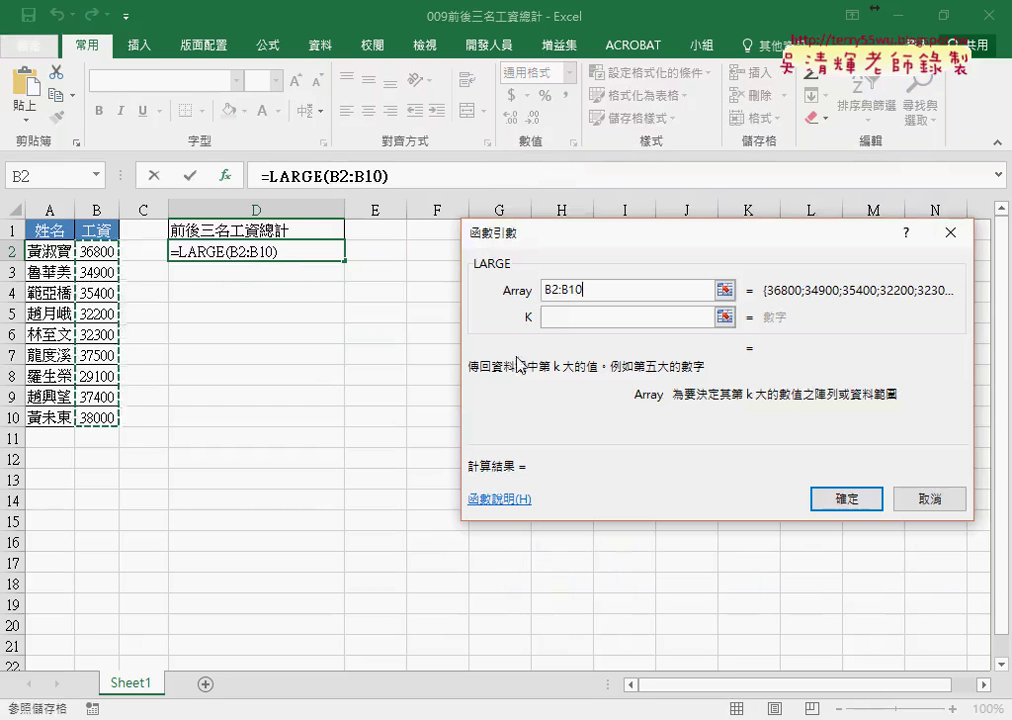
pyautogui.click(556, 317)
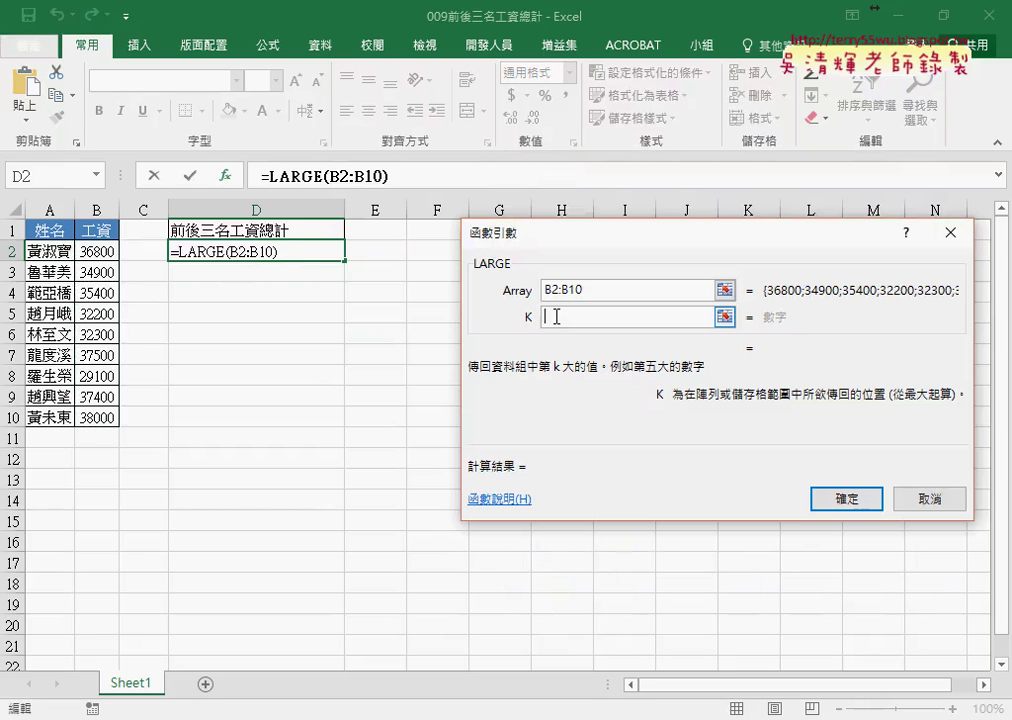
pyautogui.write('3')
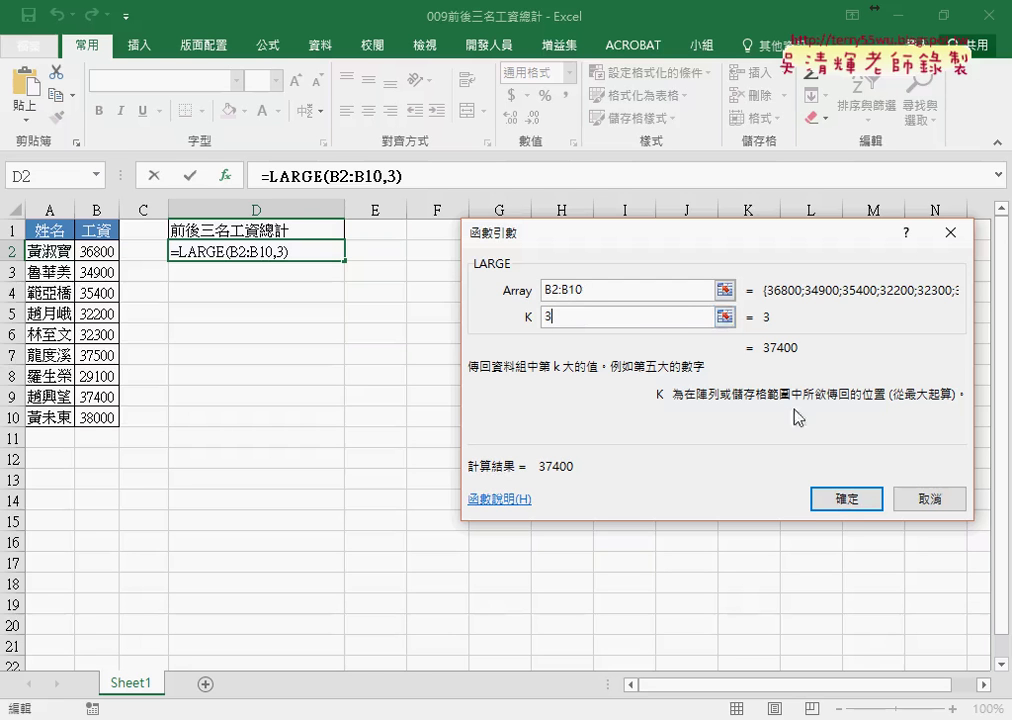
pyautogui.click(842, 504)
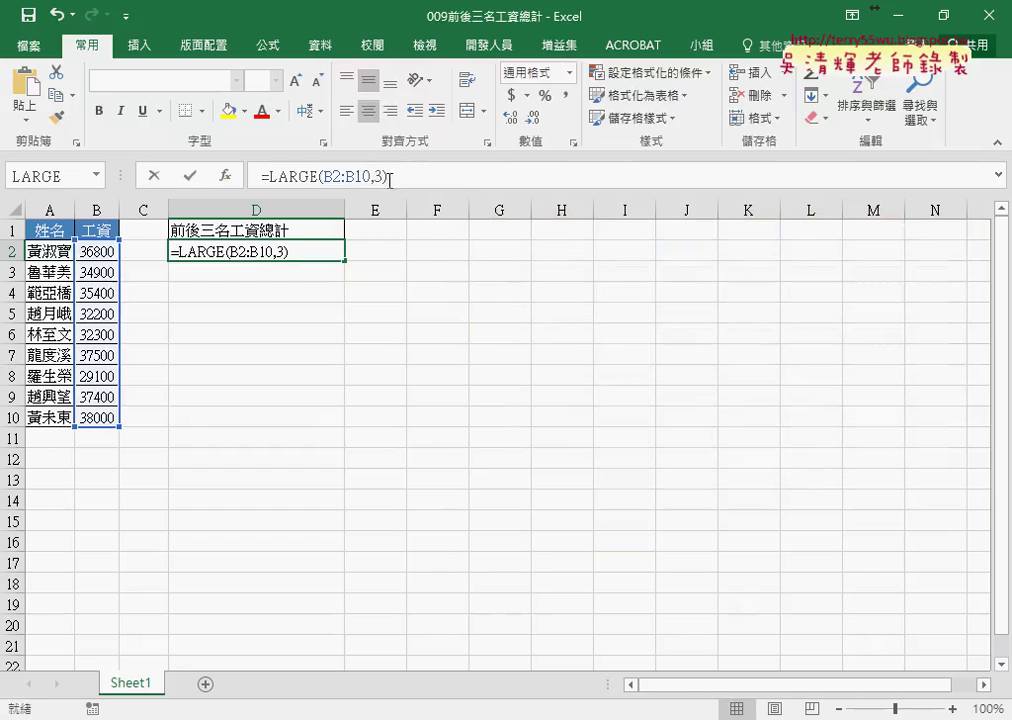
pyautogui.moveTo(394, 176); pyautogui.dragTo(281, 177)
# - Cut LARGE(B2:B10,3) from the formula and insert SUMIF from the recently used functions
pyautogui.rightClick(256, 178)
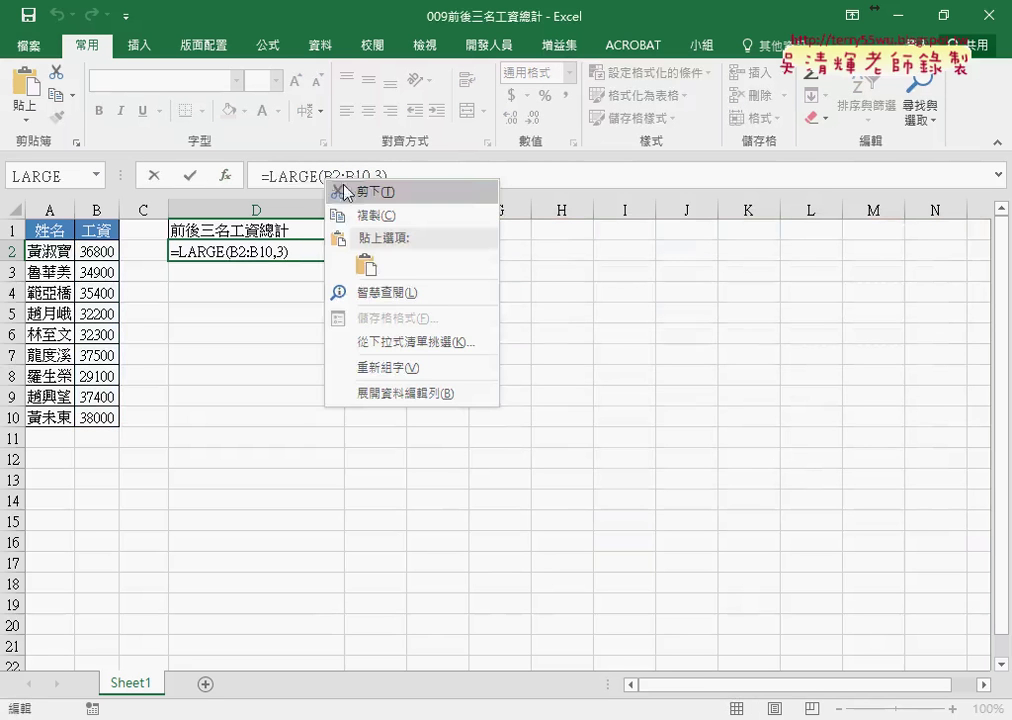
pyautogui.click(282, 199)
pyautogui.click(226, 176)
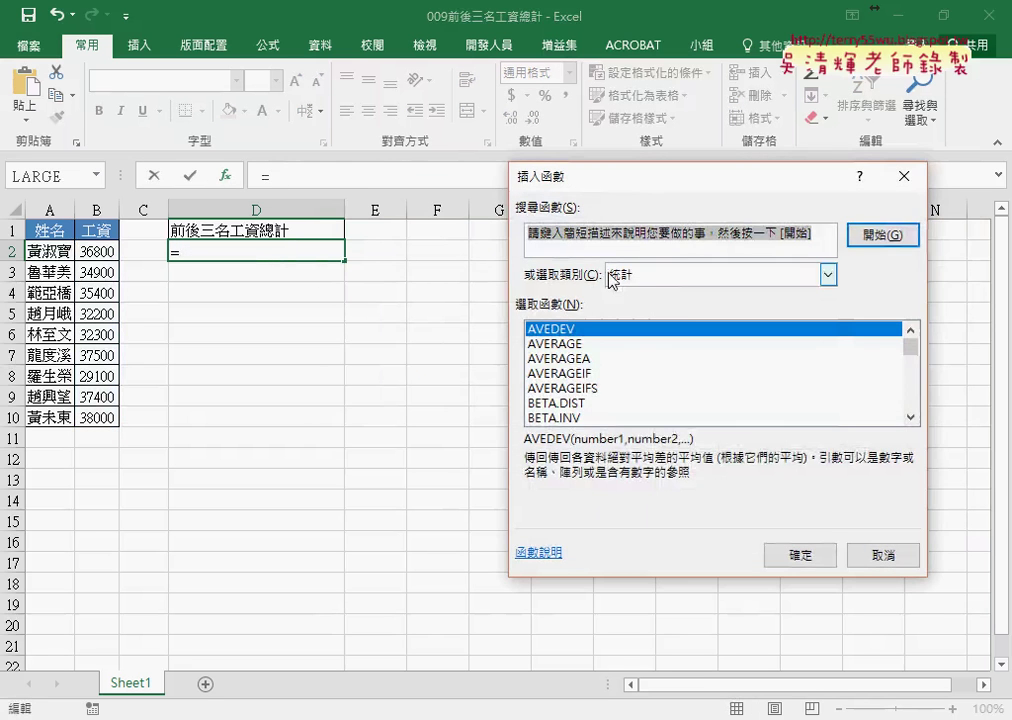
pyautogui.click(648, 275)
pyautogui.click(630, 294)
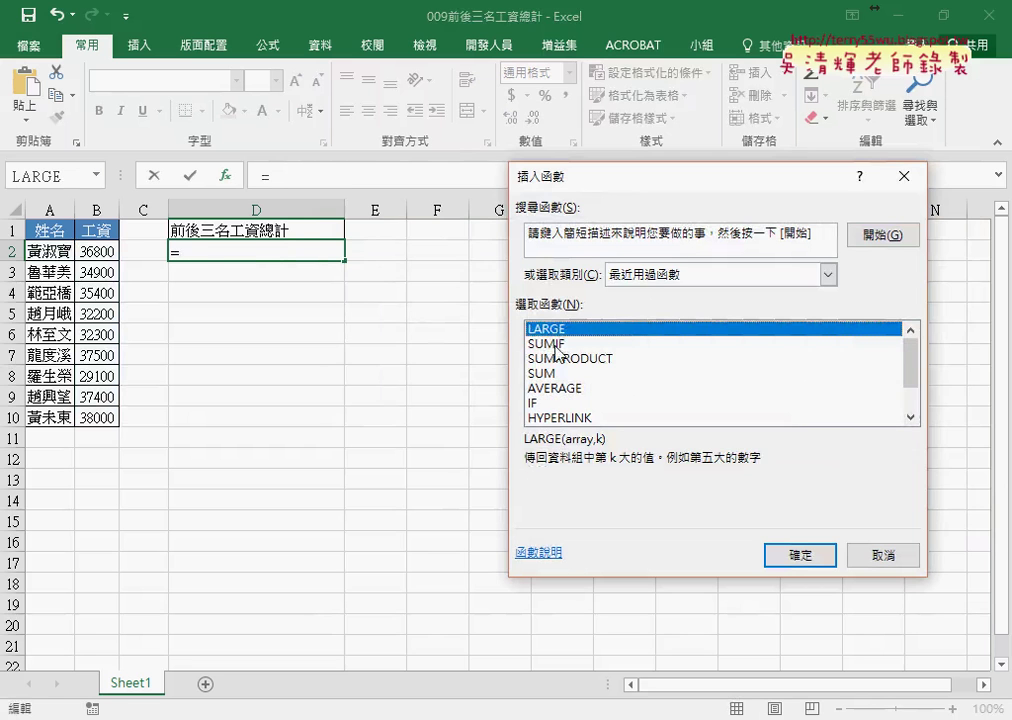
pyautogui.doubleClick(555, 345)
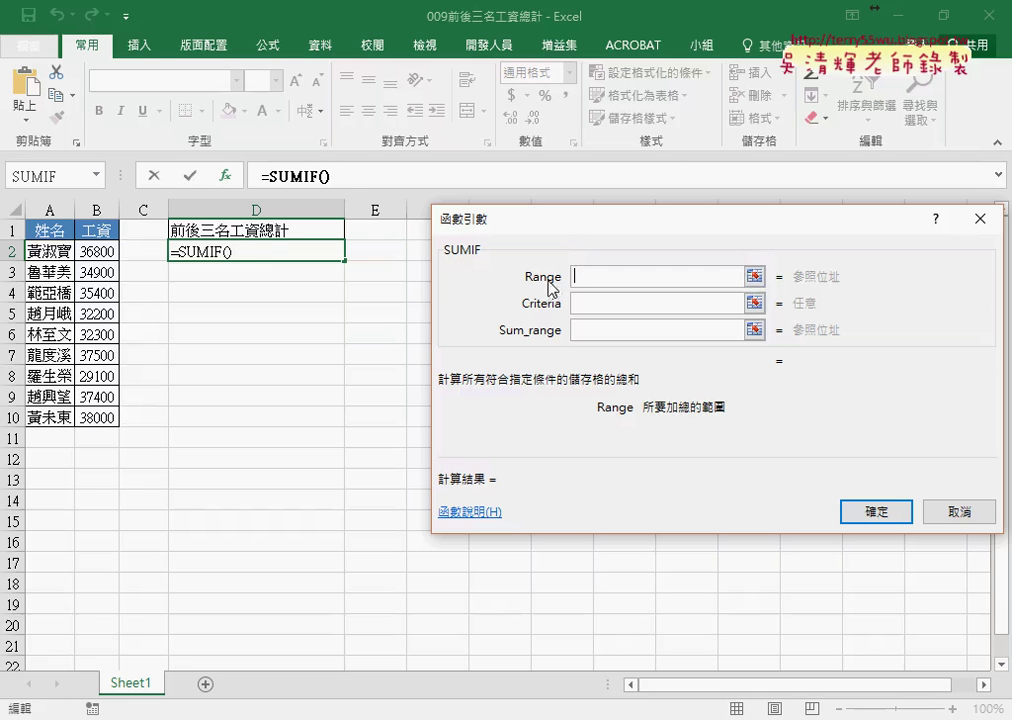
# - Set SUMIF's range to B2:B10 and paste LARGE(B2:B10,3) as its criteria
pyautogui.moveTo(108, 252); pyautogui.dragTo(100, 421)
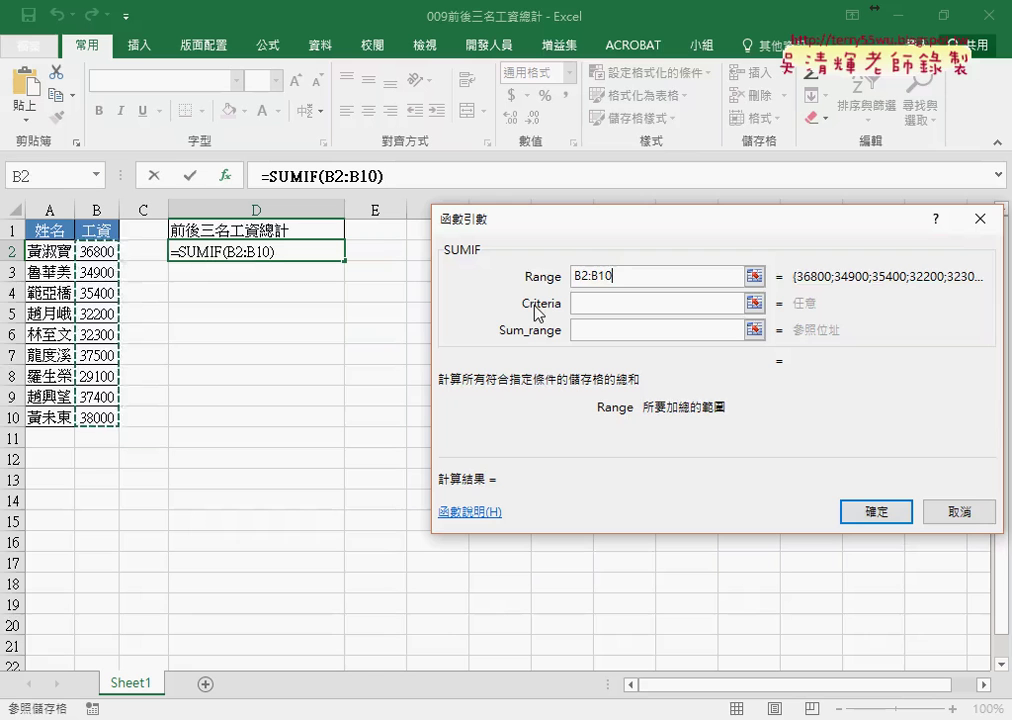
pyautogui.click(626, 305)
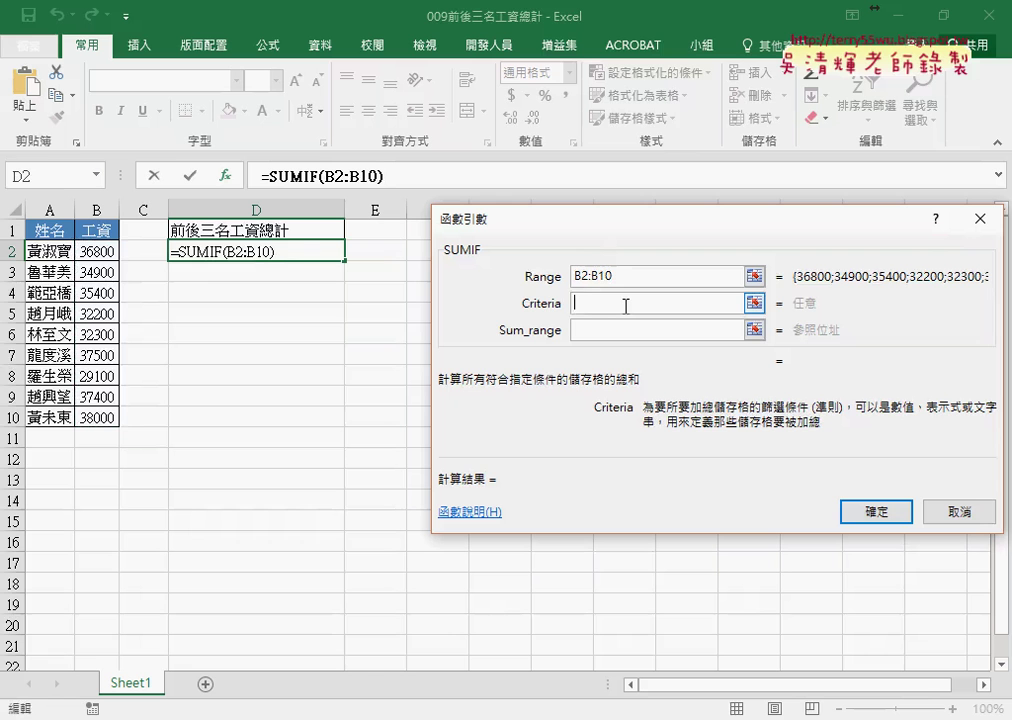
pyautogui.rightClick(626, 305)
pyautogui.click(658, 425)
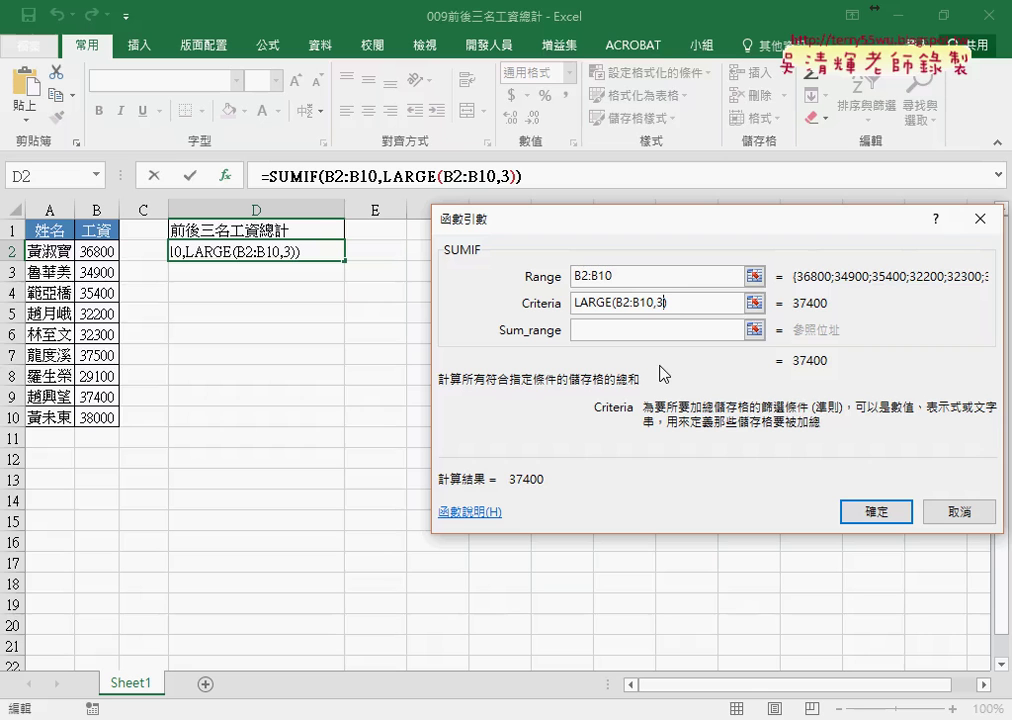
# - Change the SUMIF criteria to ">="&LARGE(B2:B10,3), previewing a total of 112900
pyautogui.press('Home')
pyautogui.write('"')
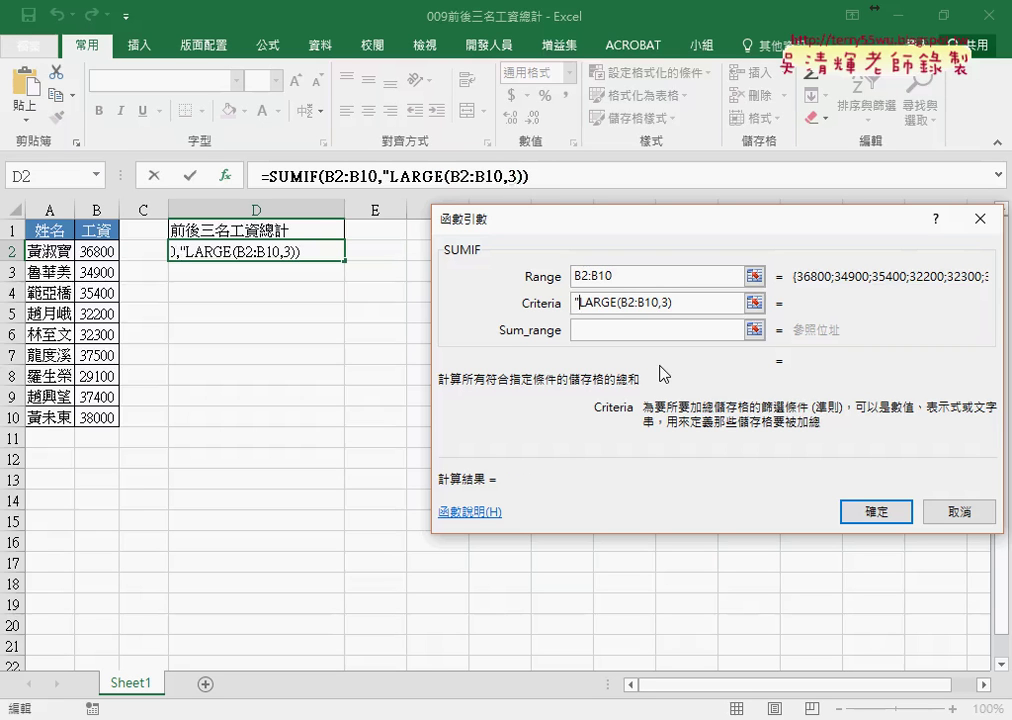
pyautogui.write('"')
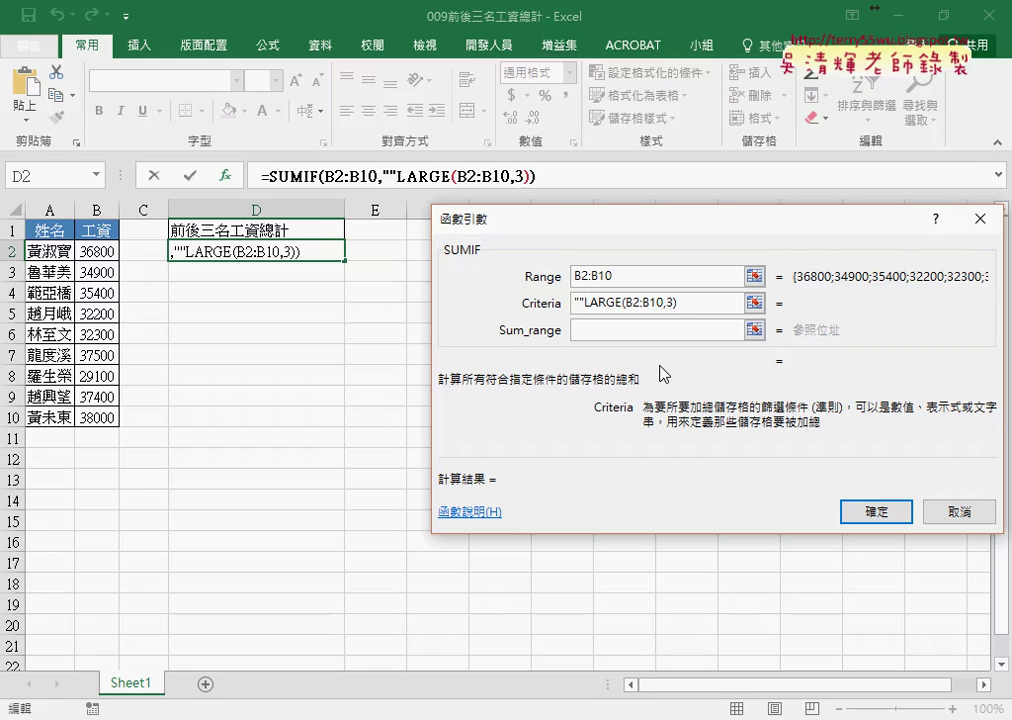
pyautogui.write('&')
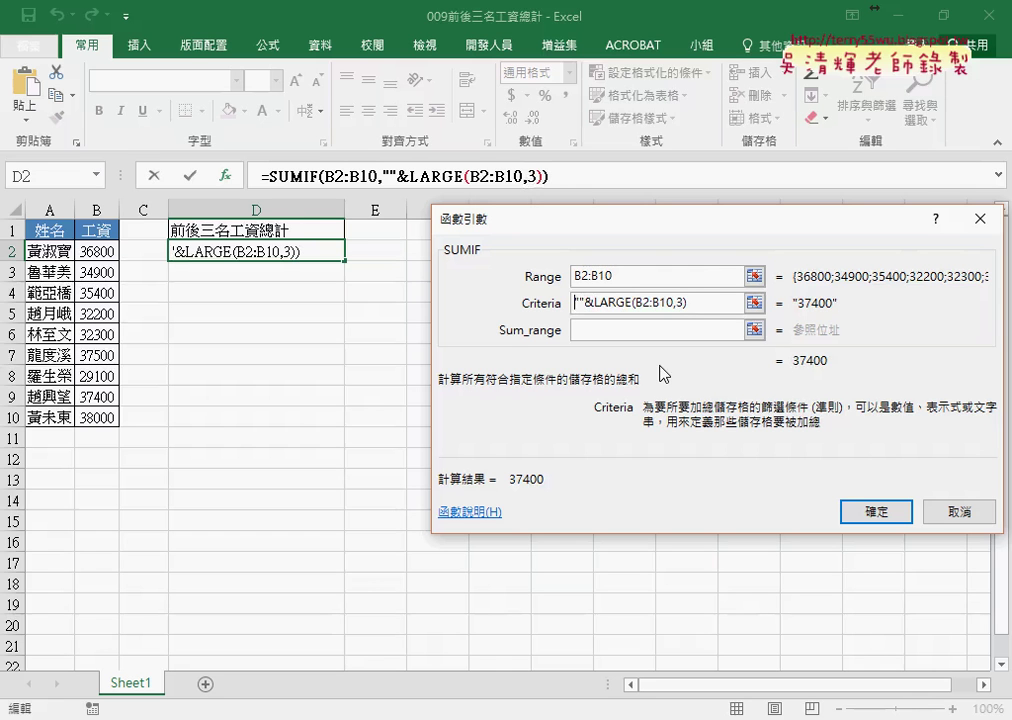
pyautogui.press('Right')
pyautogui.write('>')
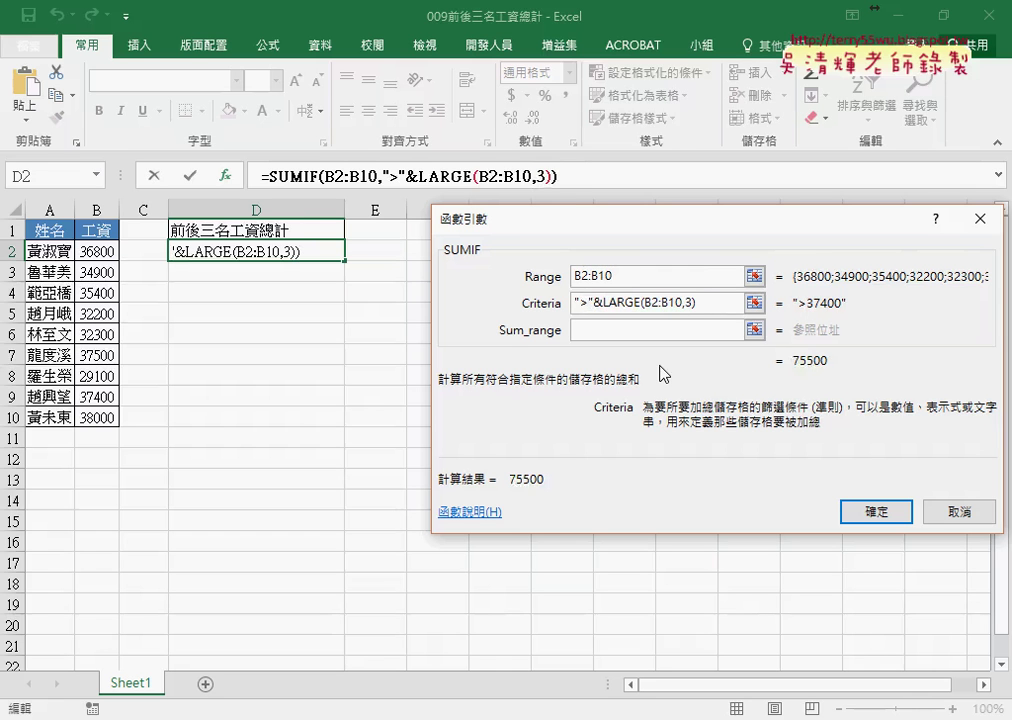
pyautogui.write('=')
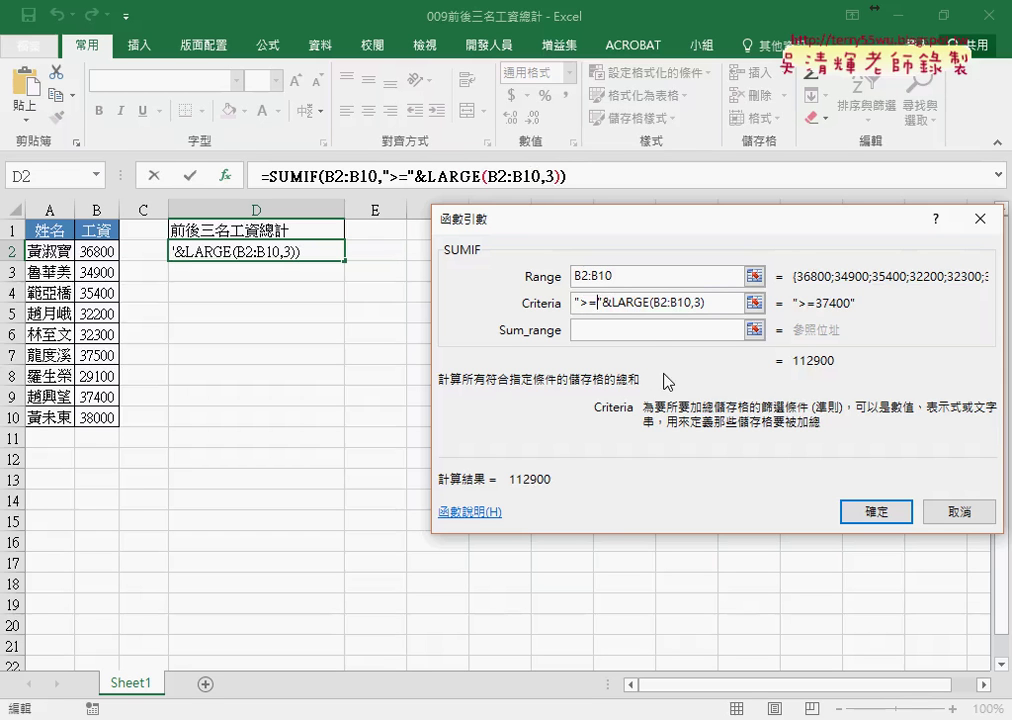
pyautogui.moveTo(704, 302); pyautogui.dragTo(614, 302)
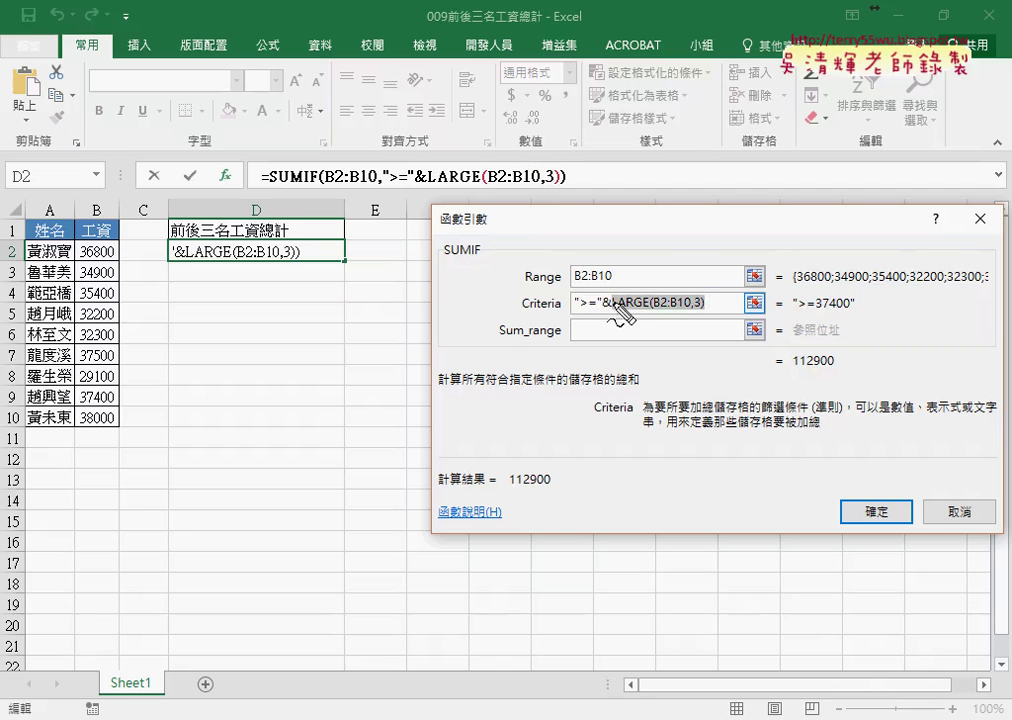
pyautogui.moveTo(596, 316); pyautogui.dragTo(852, 316)
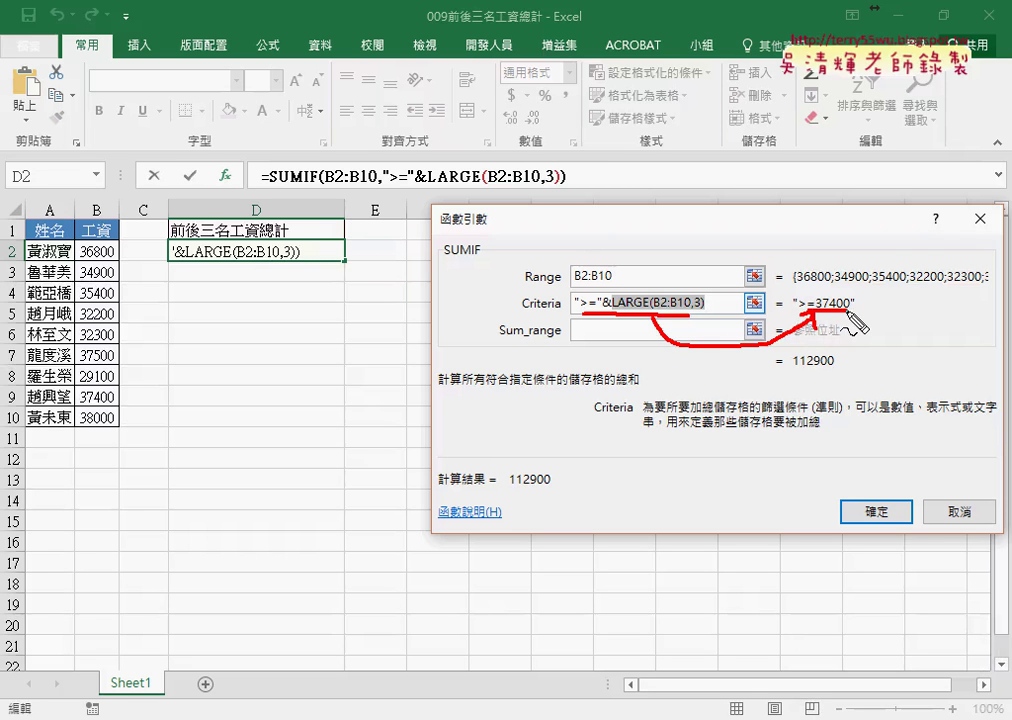
pyautogui.press('Escape')
pyautogui.click(643, 331)
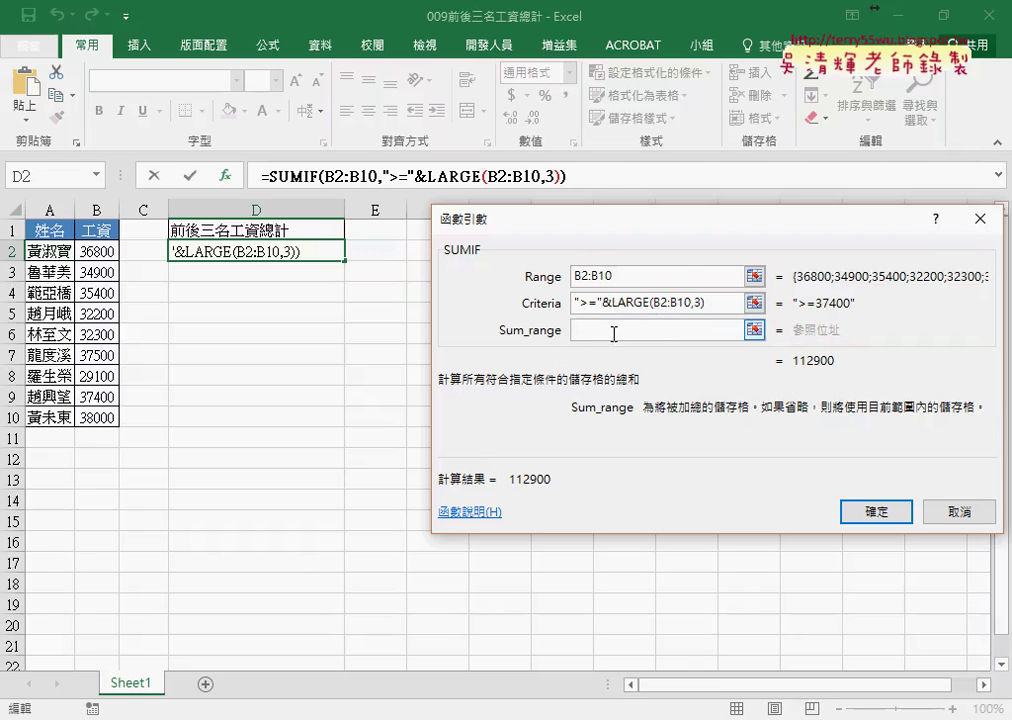
# - Leave Sum_range empty and confirm =SUMIF(B2:B10,">="&LARGE(B2:B10,3)), giving 112900
pyautogui.click(592, 276)
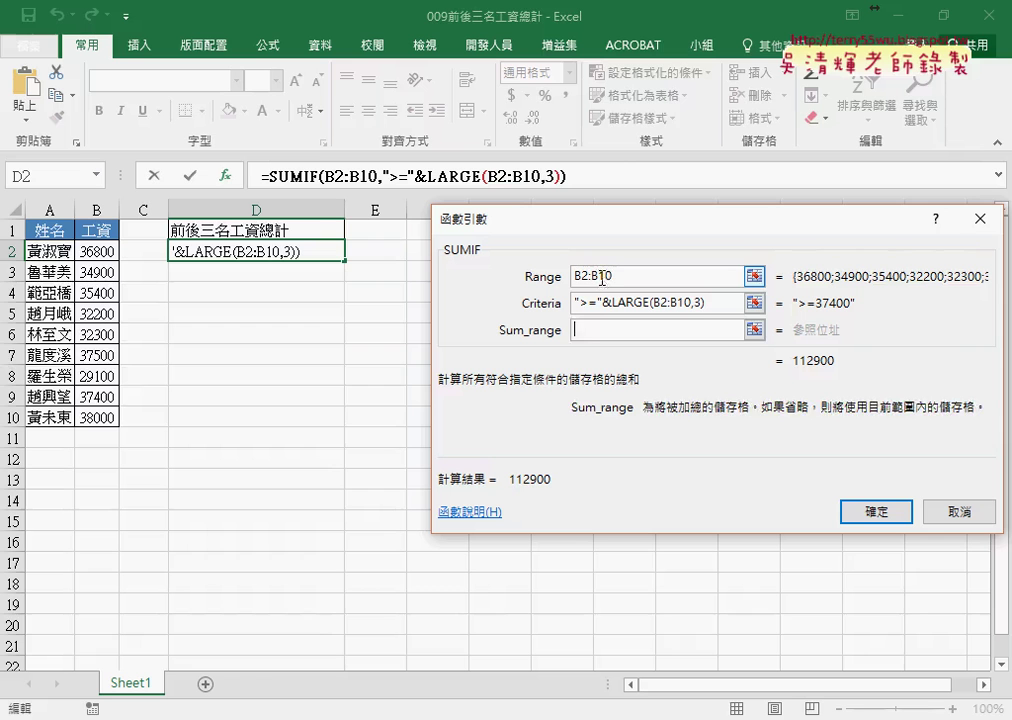
pyautogui.click(577, 331)
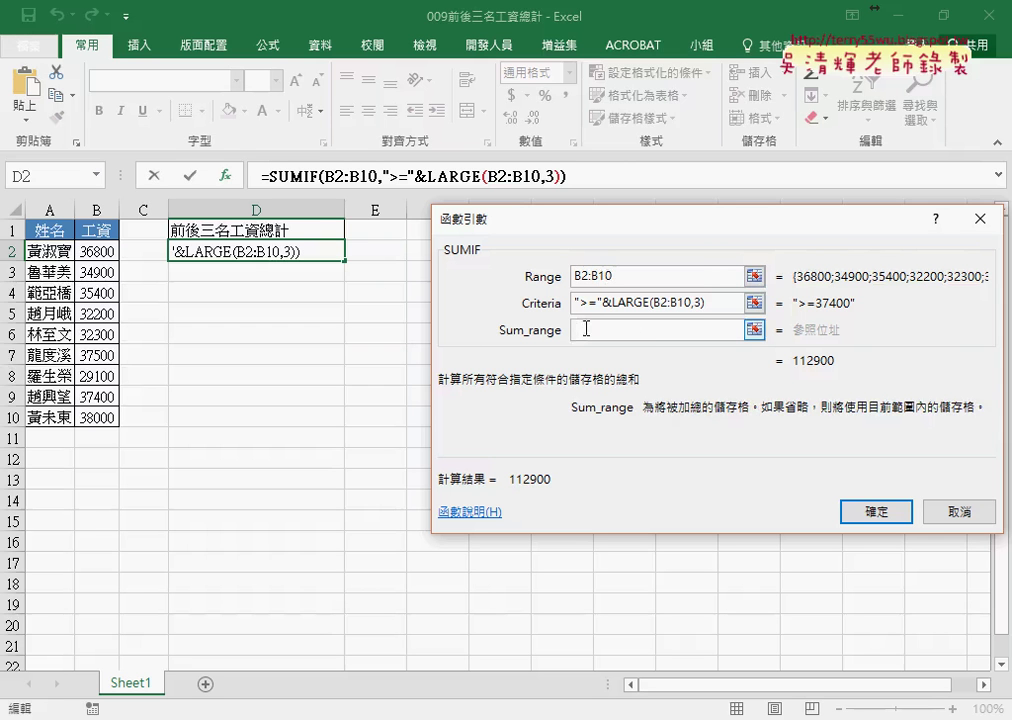
pyautogui.moveTo(105, 252); pyautogui.dragTo(105, 416)
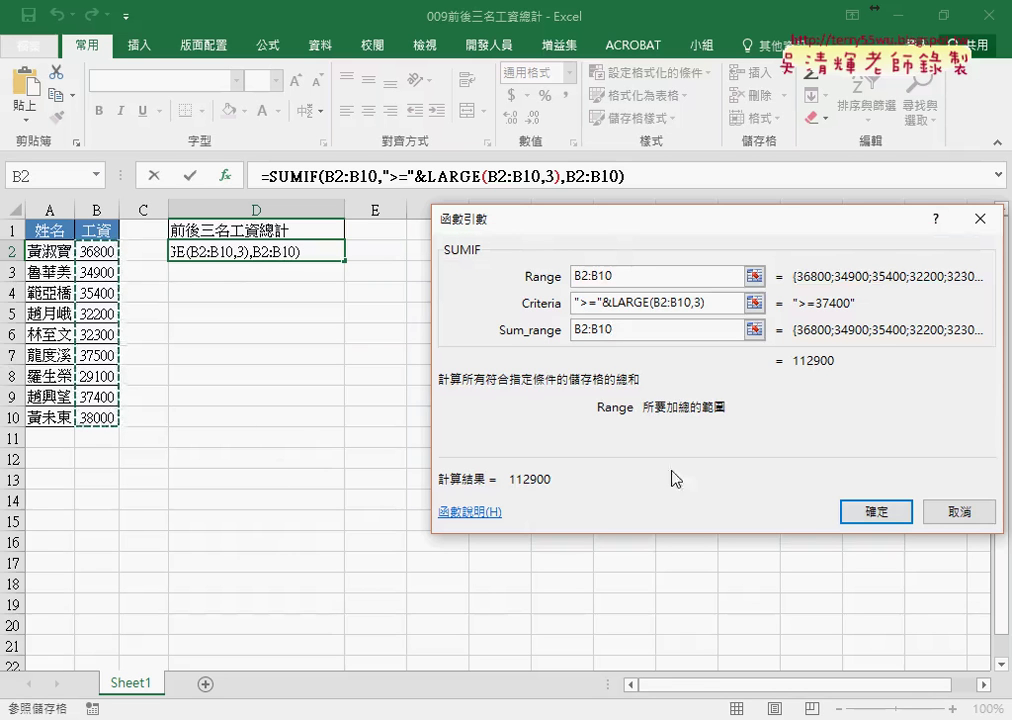
pyautogui.moveTo(685, 331); pyautogui.dragTo(545, 337)
pyautogui.press('BackSpace')
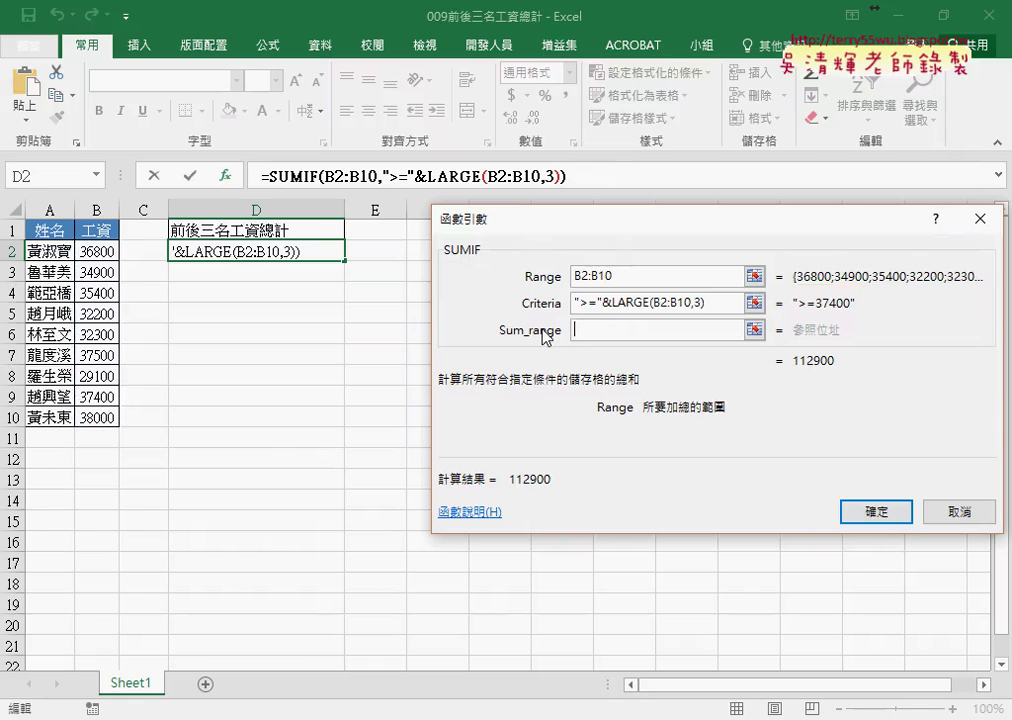
pyautogui.click(888, 511)
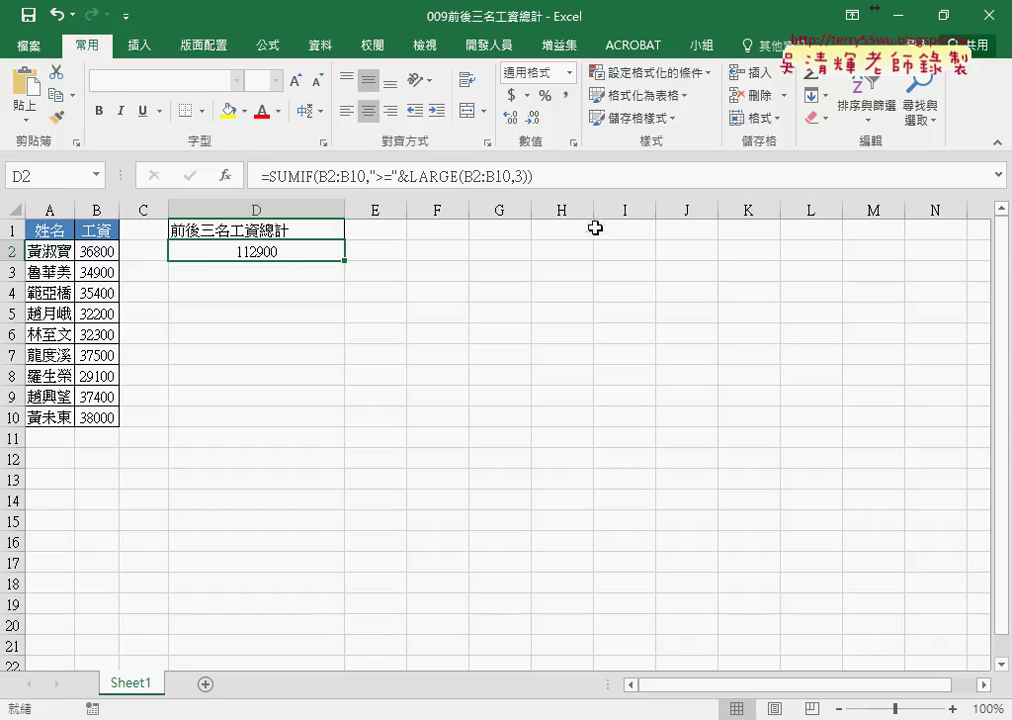
# - Append + and a copy of the SUMIF expression to D2's formula
pyautogui.click(567, 179)
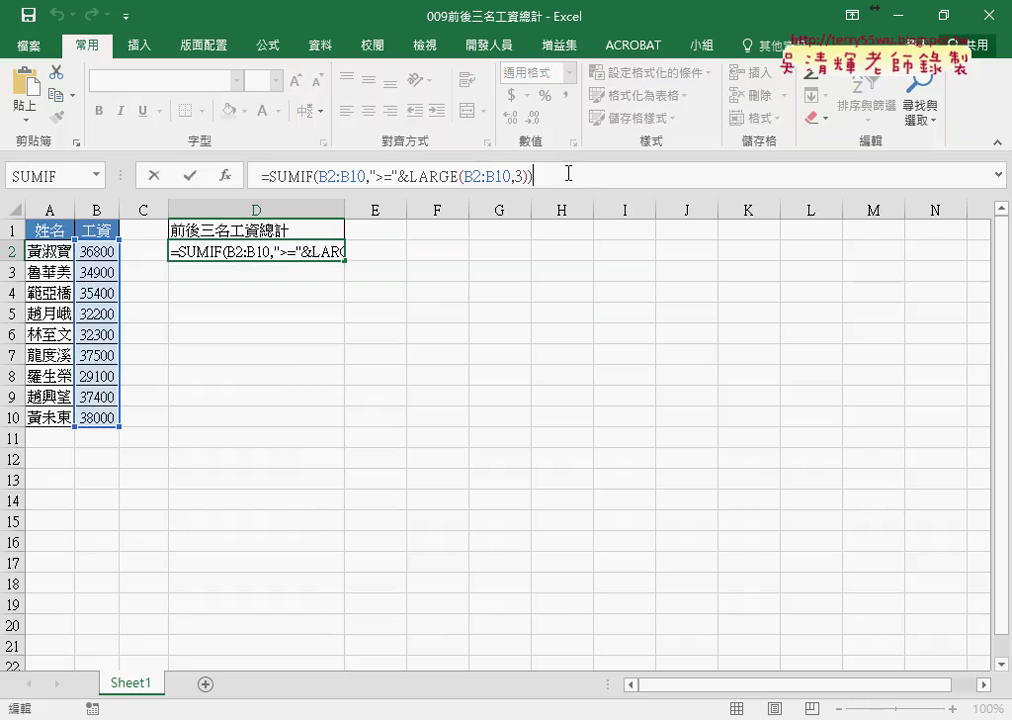
pyautogui.write('+')
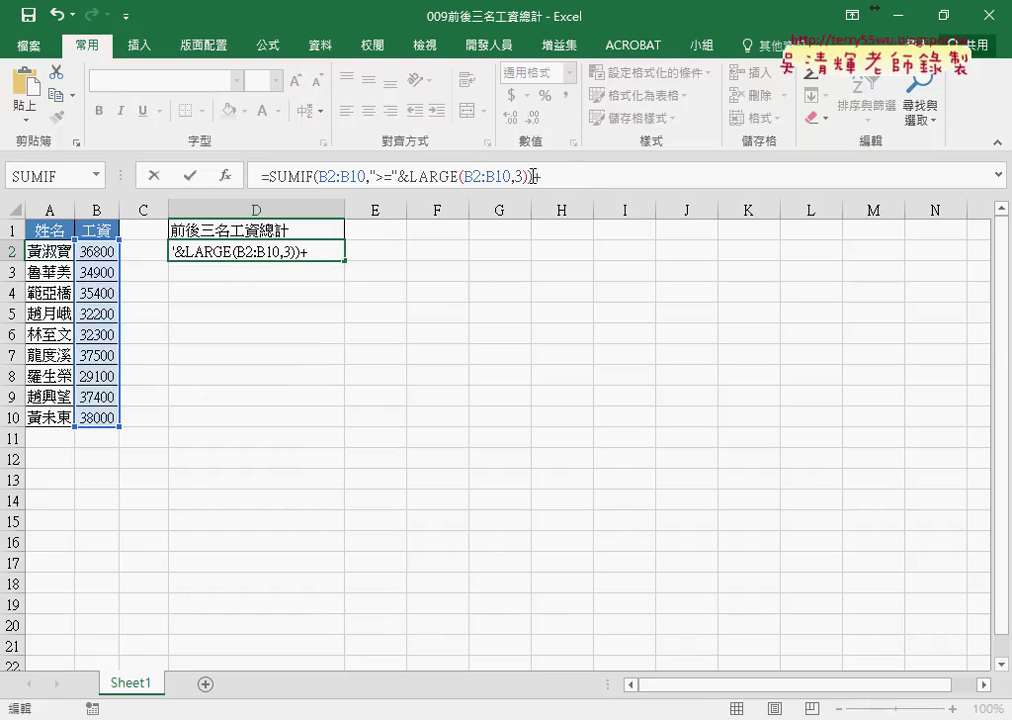
pyautogui.moveTo(533, 176); pyautogui.dragTo(264, 176)
pyautogui.rightClick(314, 179)
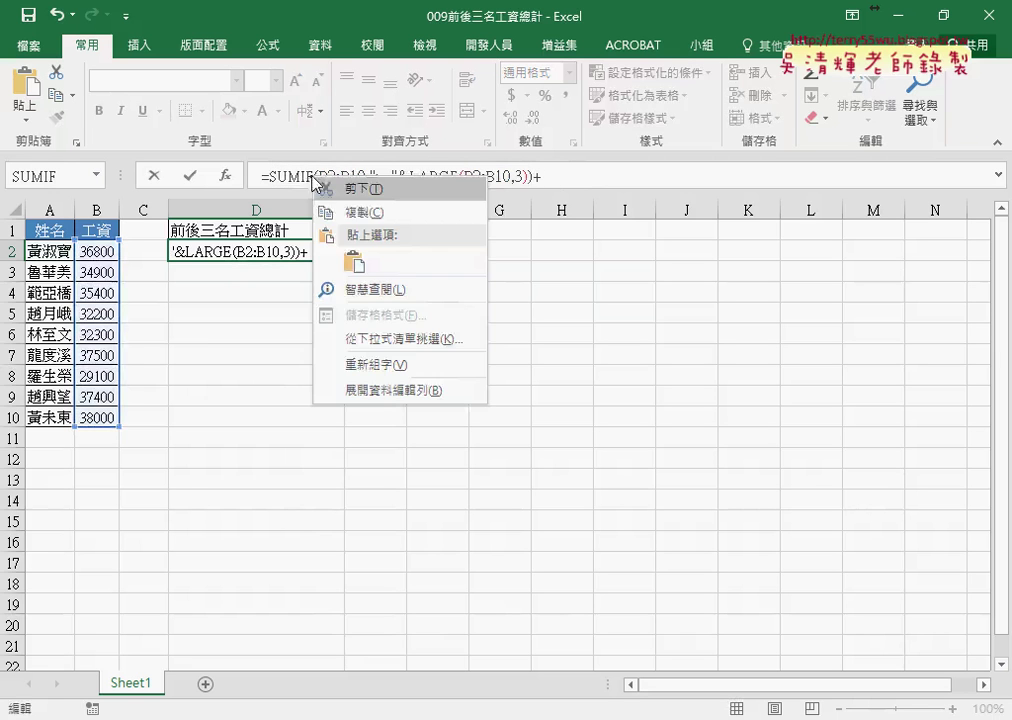
pyautogui.click(347, 213)
pyautogui.click(585, 174)
pyautogui.rightClick(587, 176)
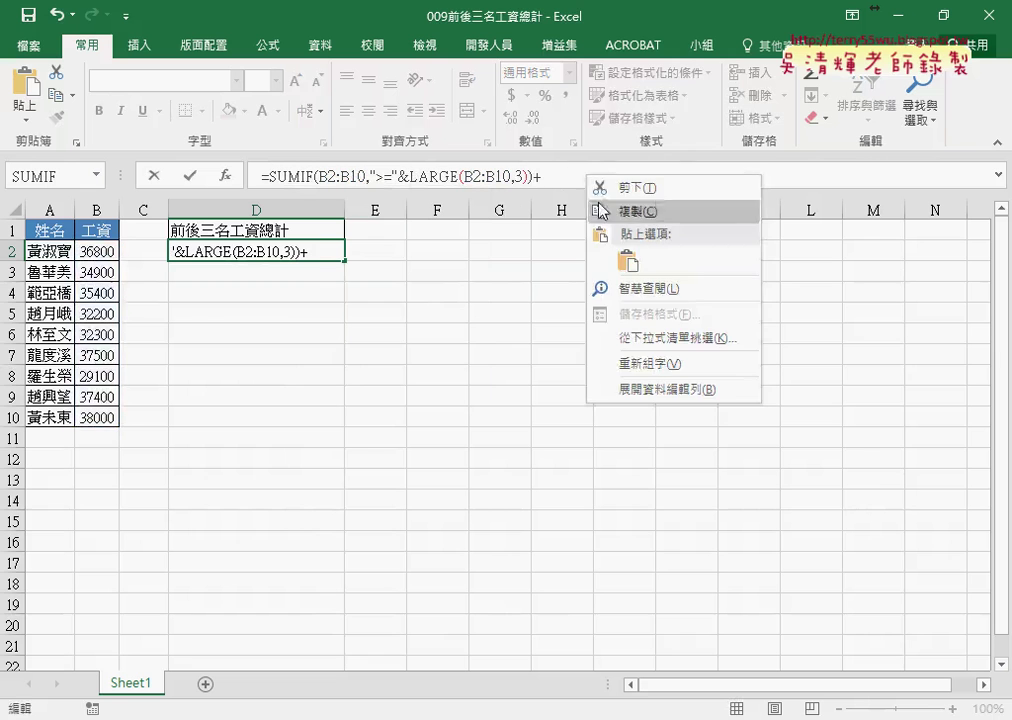
pyautogui.click(628, 262)
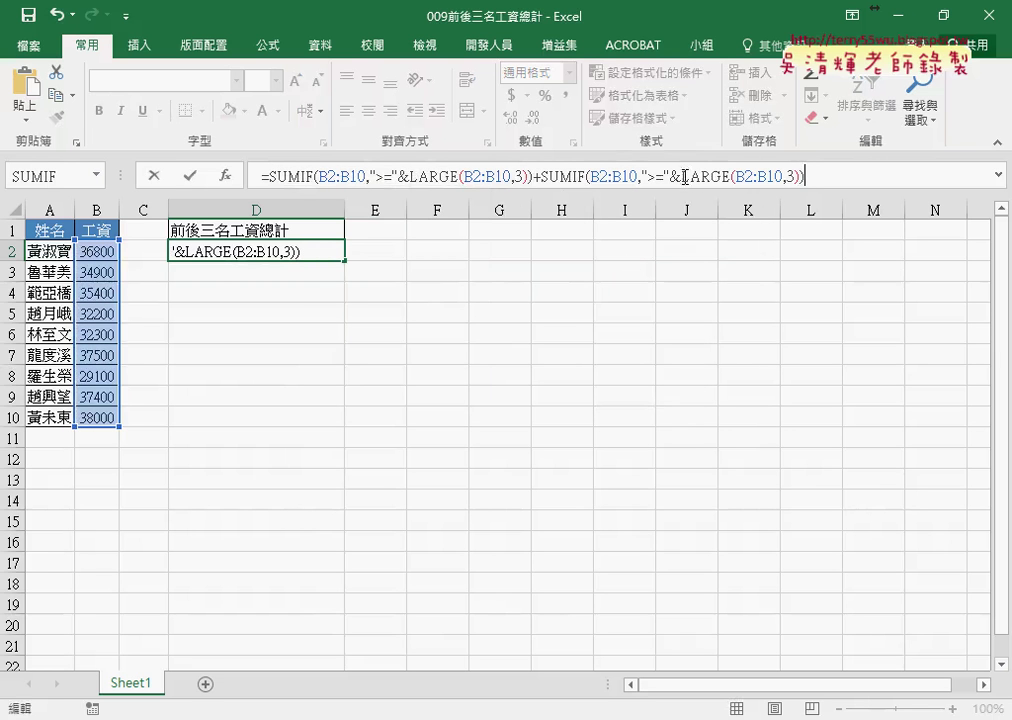
# - Change the copied SUMIF to SMALL with "<=" and commit, so D2 shows 206500
pyautogui.moveTo(682, 176); pyautogui.dragTo(731, 176)
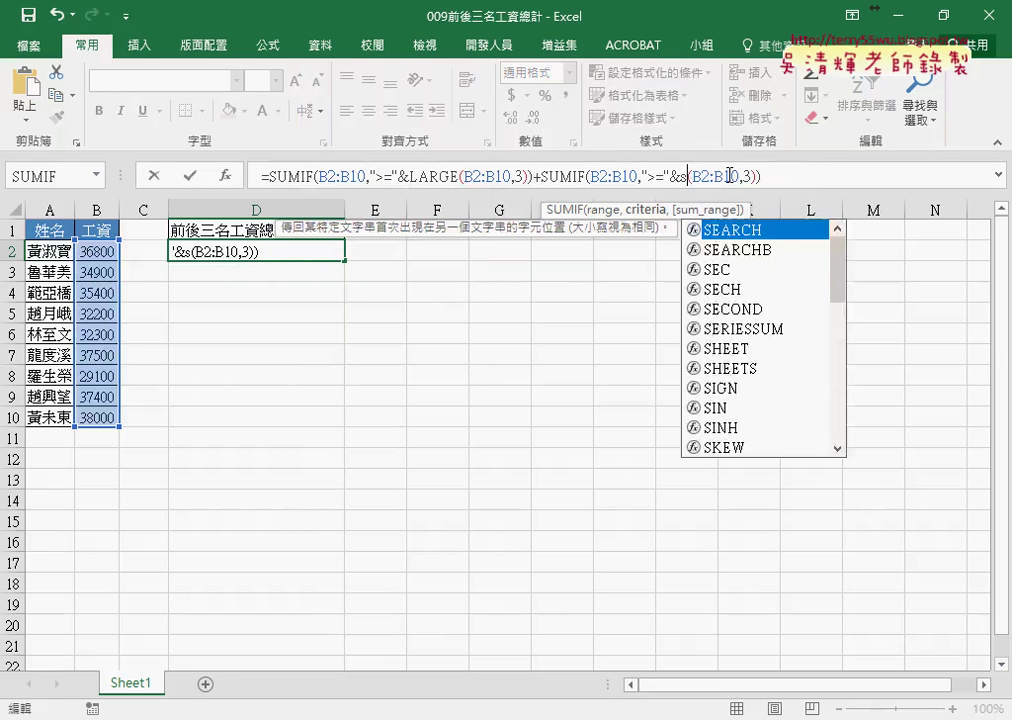
pyautogui.write('sm')
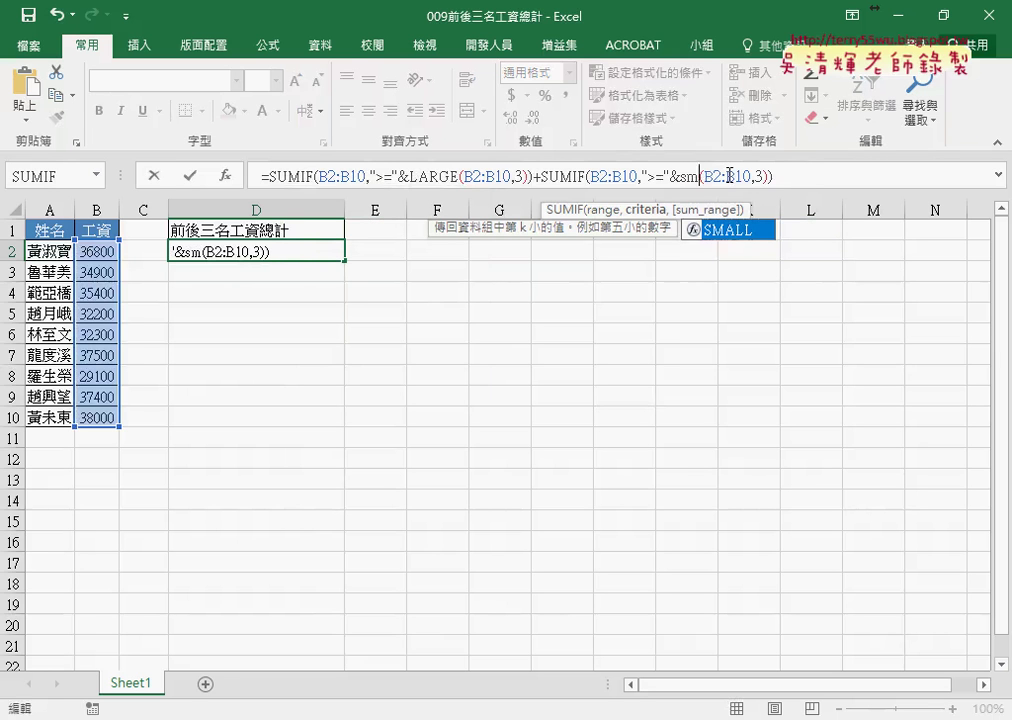
pyautogui.doubleClick(722, 221)
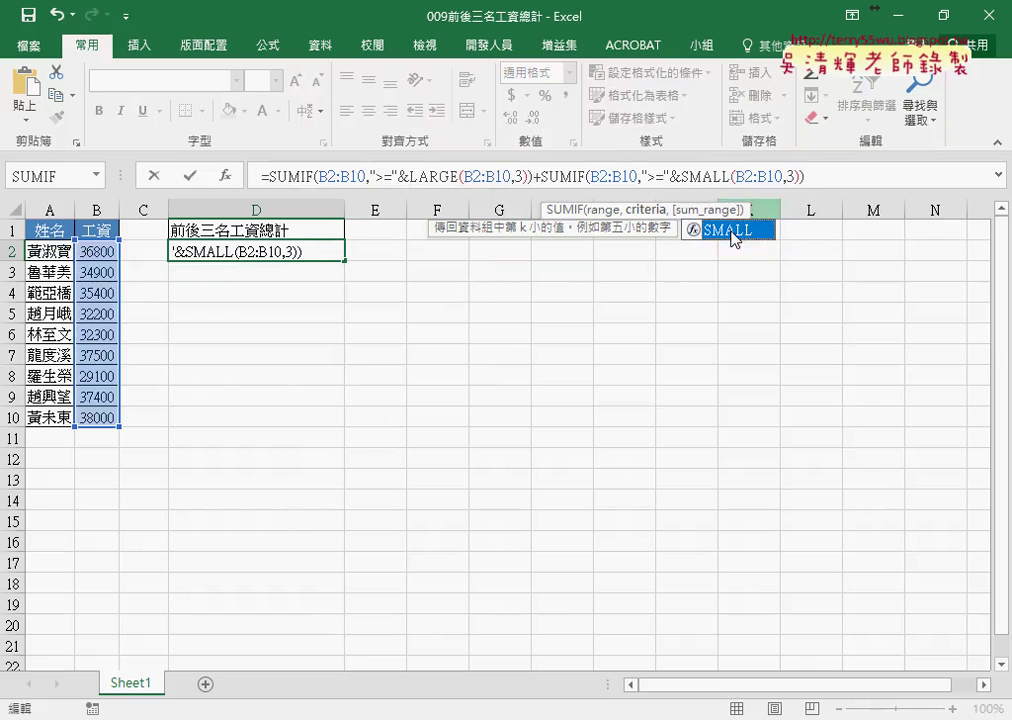
pyautogui.click(649, 176)
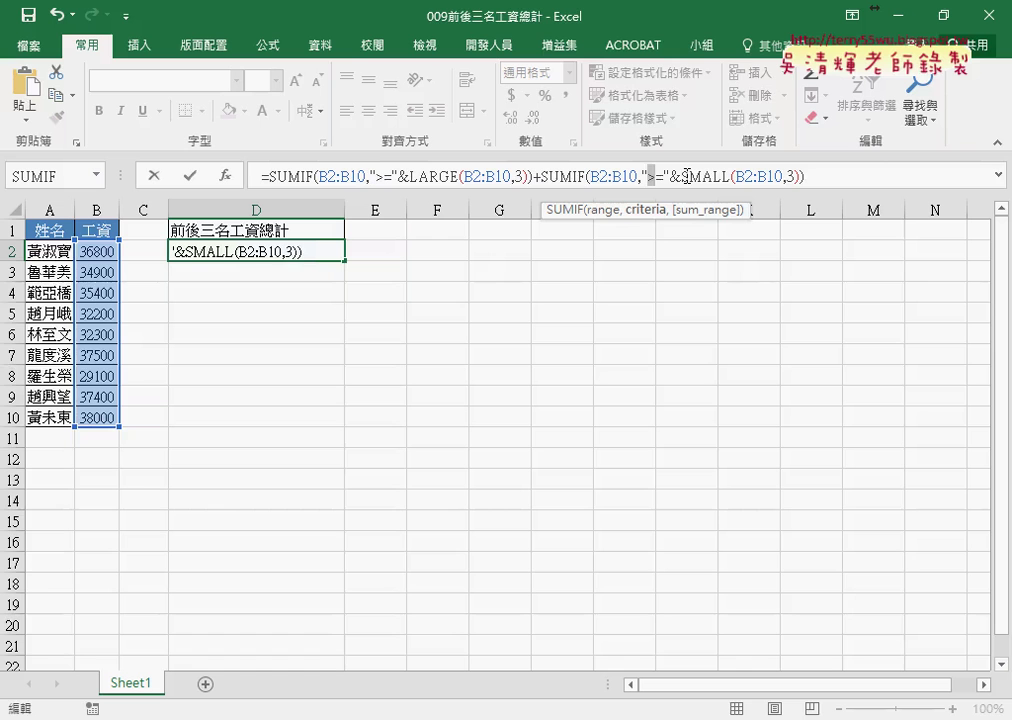
pyautogui.write('<')
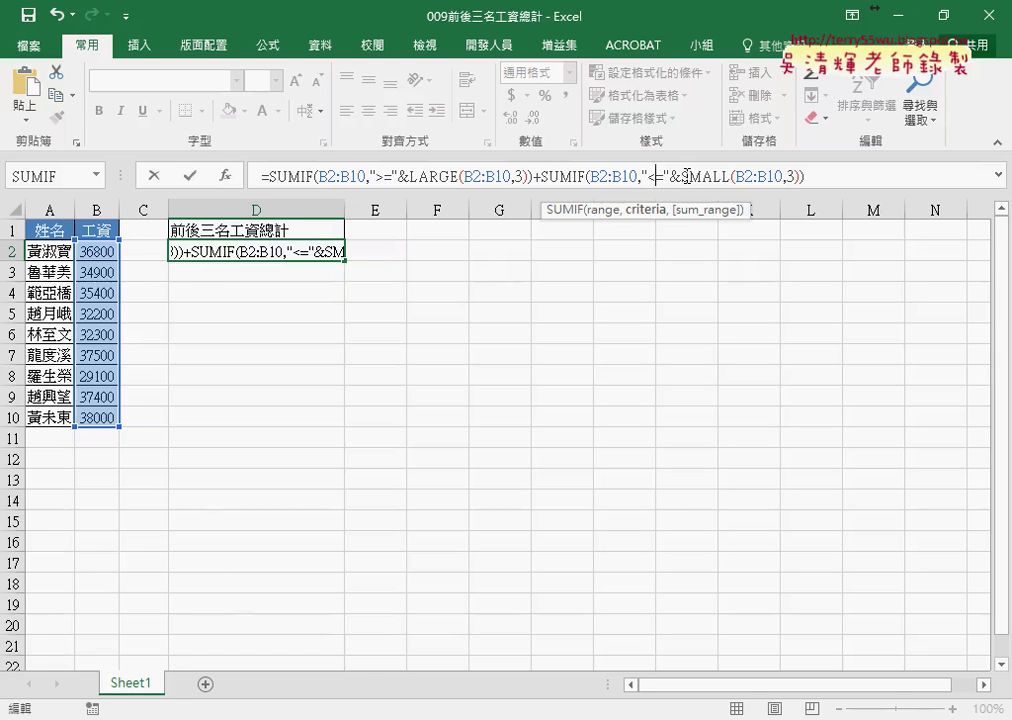
pyautogui.click(190, 176)
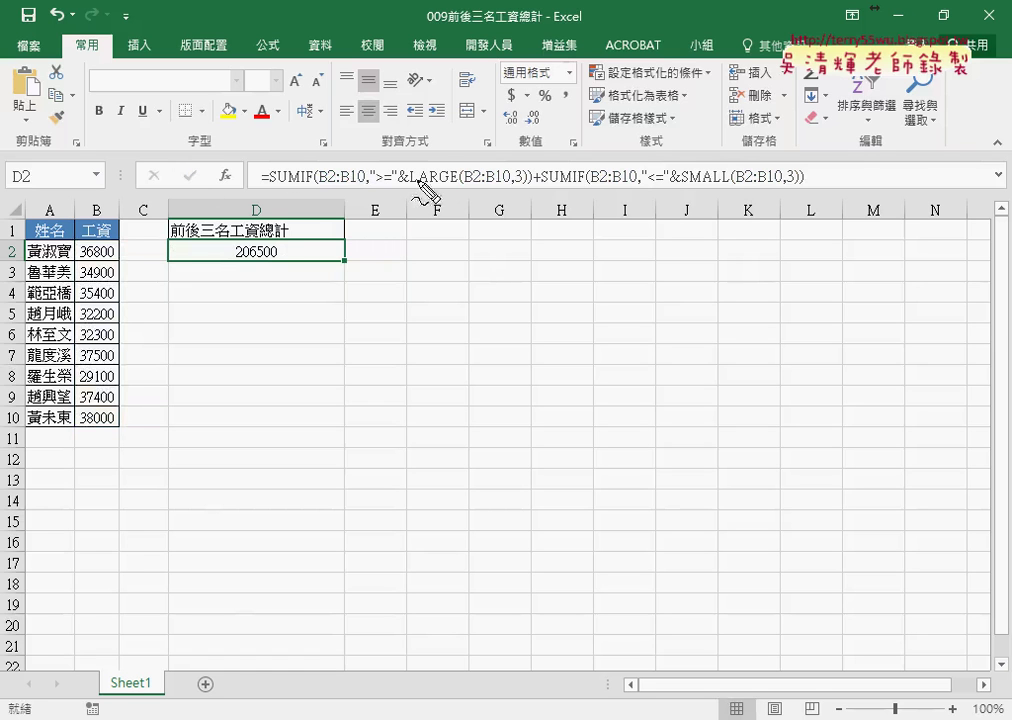
pyautogui.moveTo(411, 185); pyautogui.dragTo(451, 185)
pyautogui.moveTo(688, 185); pyautogui.dragTo(728, 185)
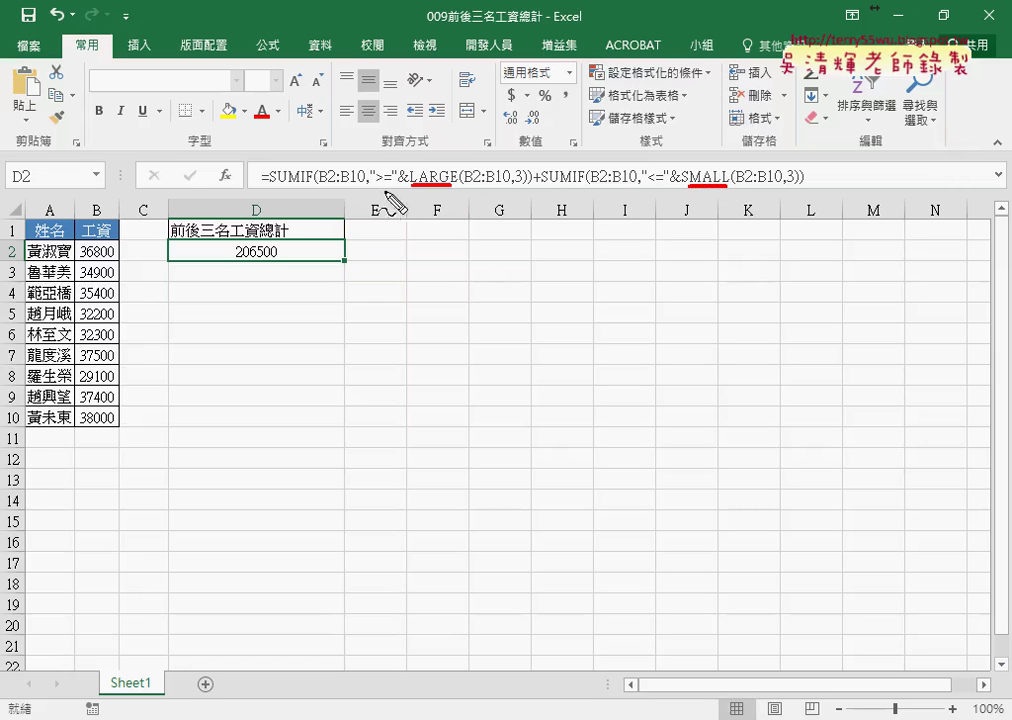
pyautogui.moveTo(372, 186); pyautogui.dragTo(396, 186)
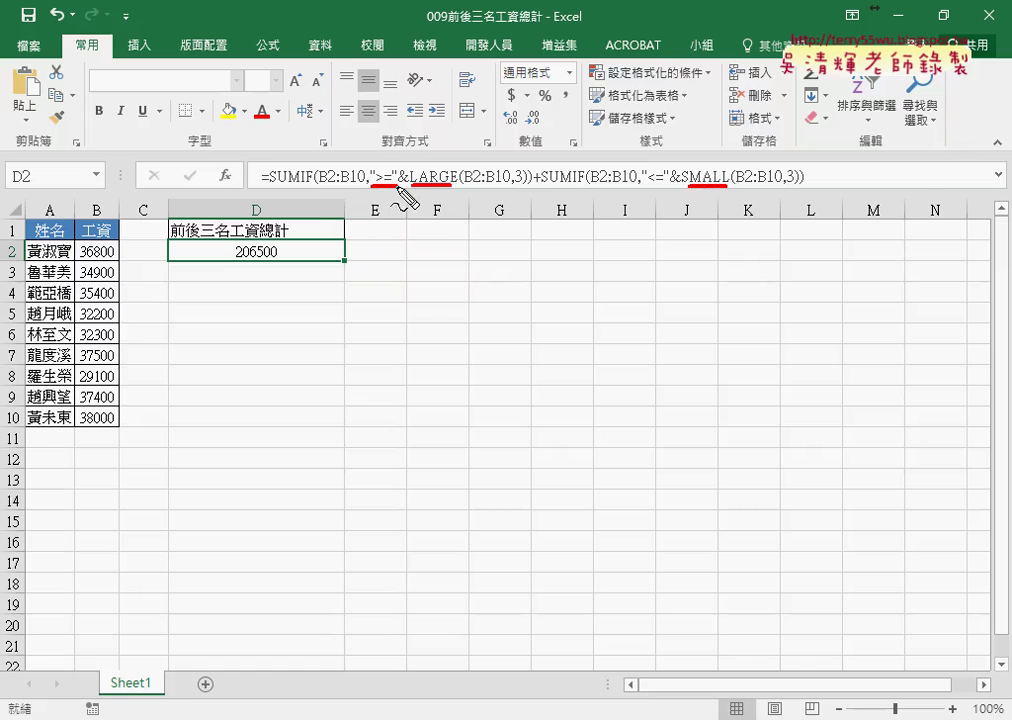